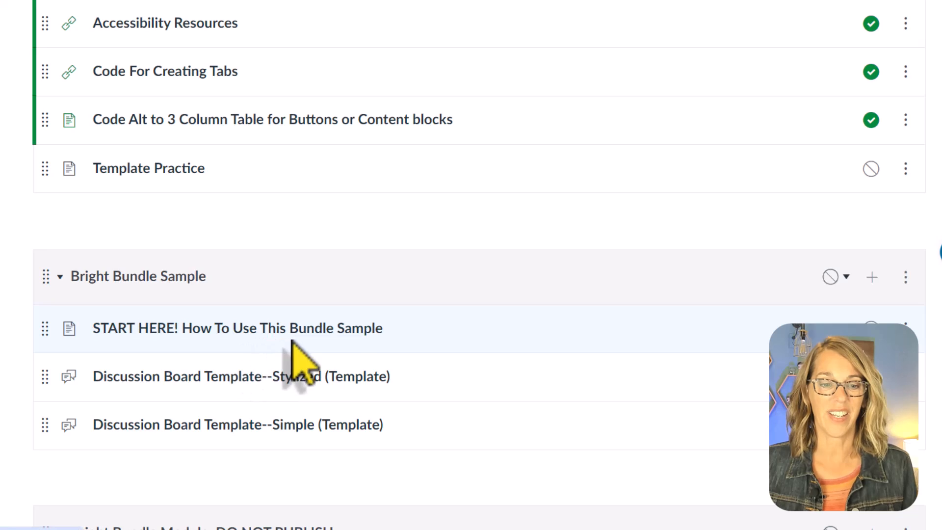
- Review the Bright Bundle Sample module, its START HERE page and the stylized discussion board template
scroll(178, 257, "down", 2)
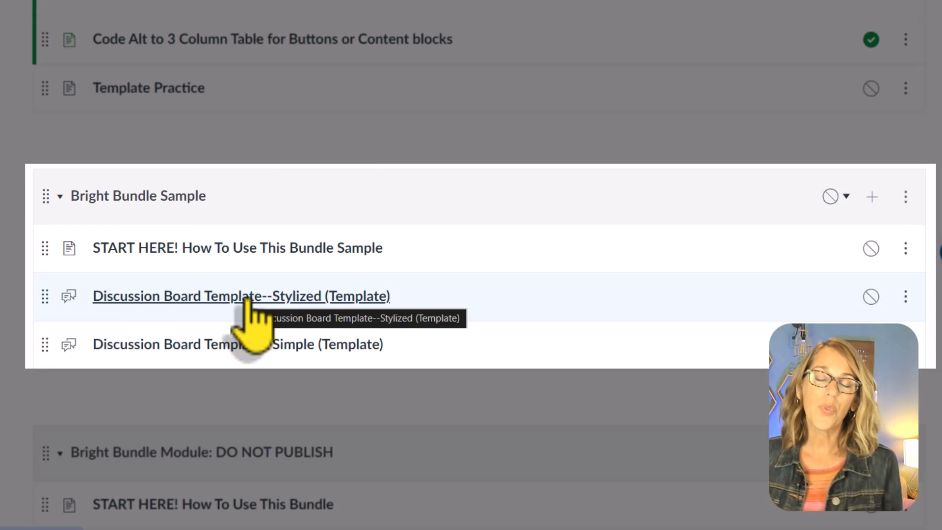
left_click(271, 249)
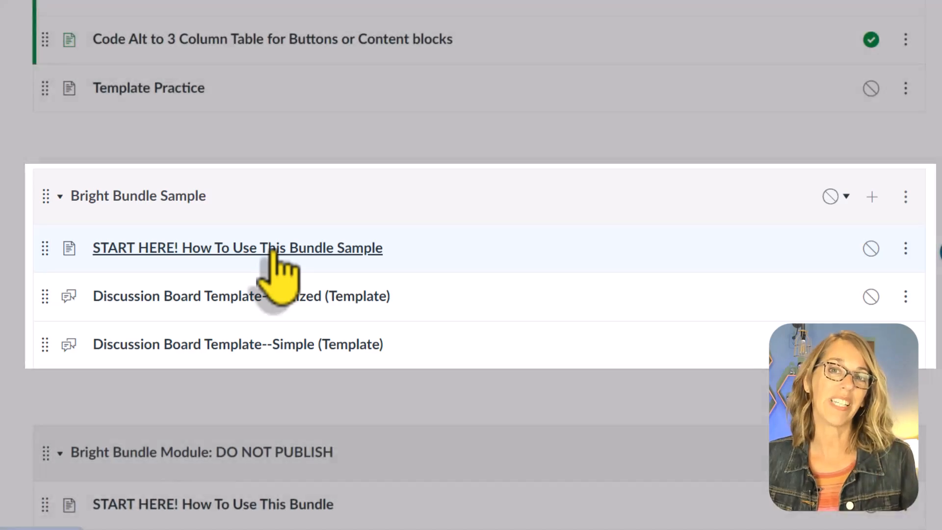
scroll(711, 345, "down", 20)
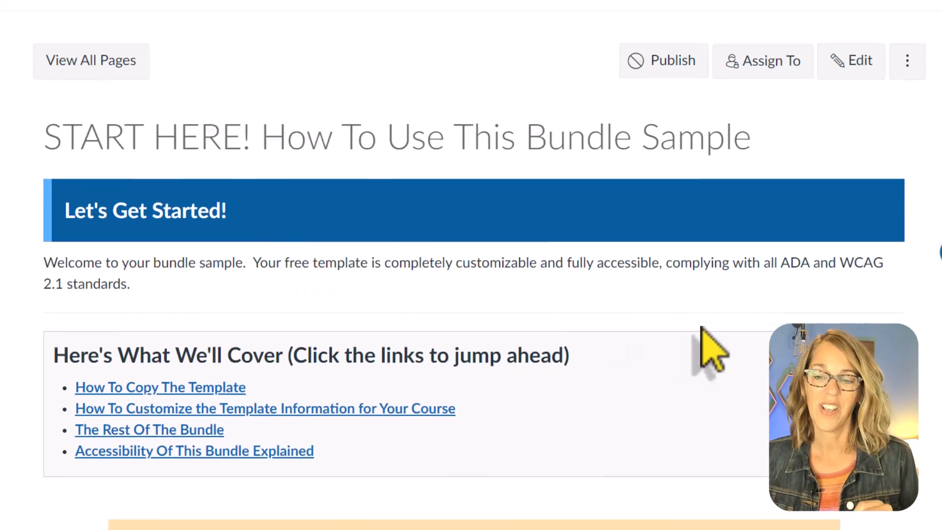
scroll(707, 320, "down", 15)
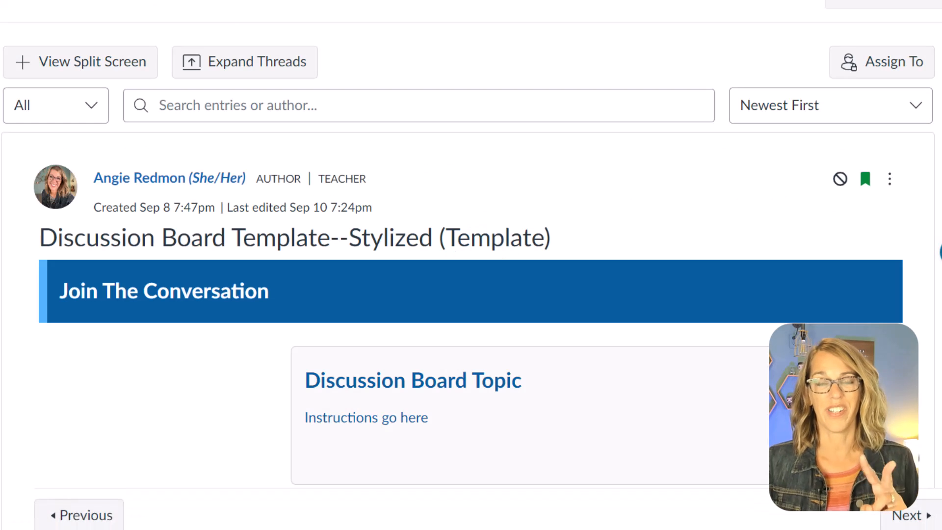
scroll(468, 274, "down", 2)
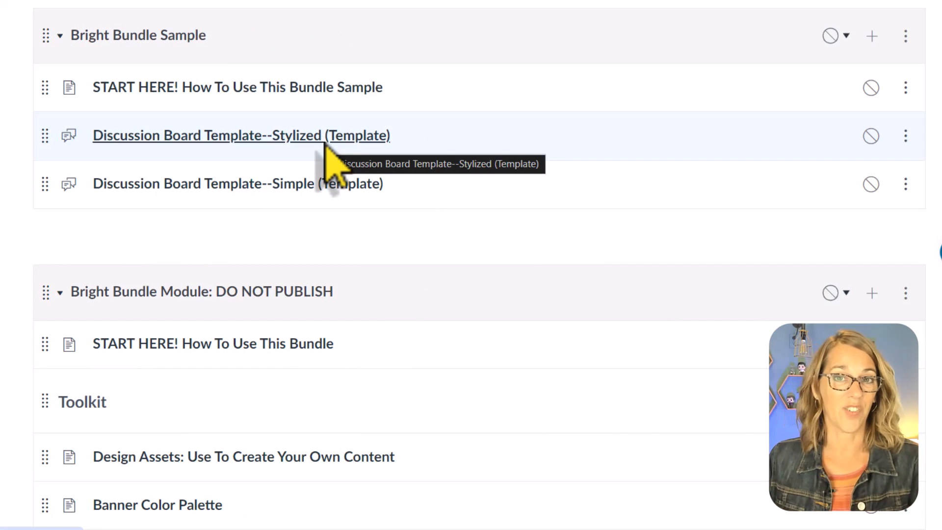
- Duplicate the stylized discussion board template in the Bright Bundle Sample module and open the copy
left_click(904, 139)
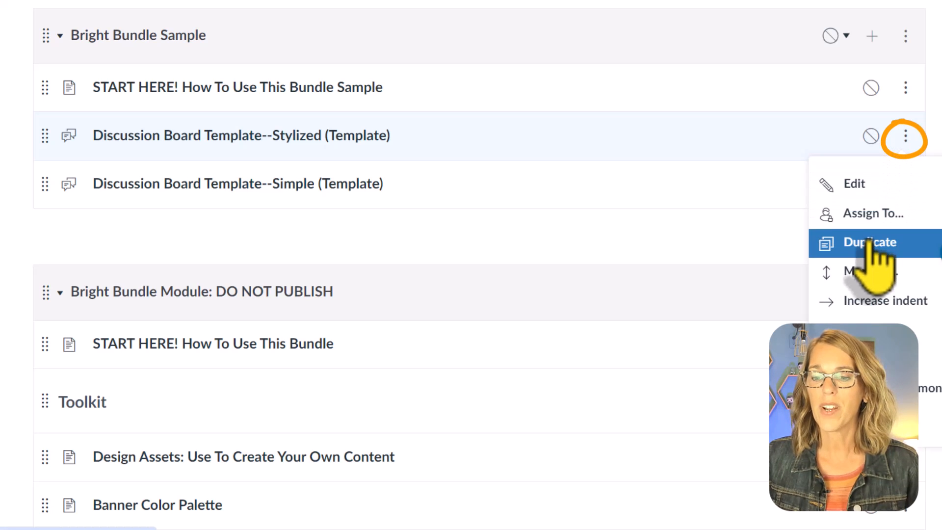
left_click(870, 241)
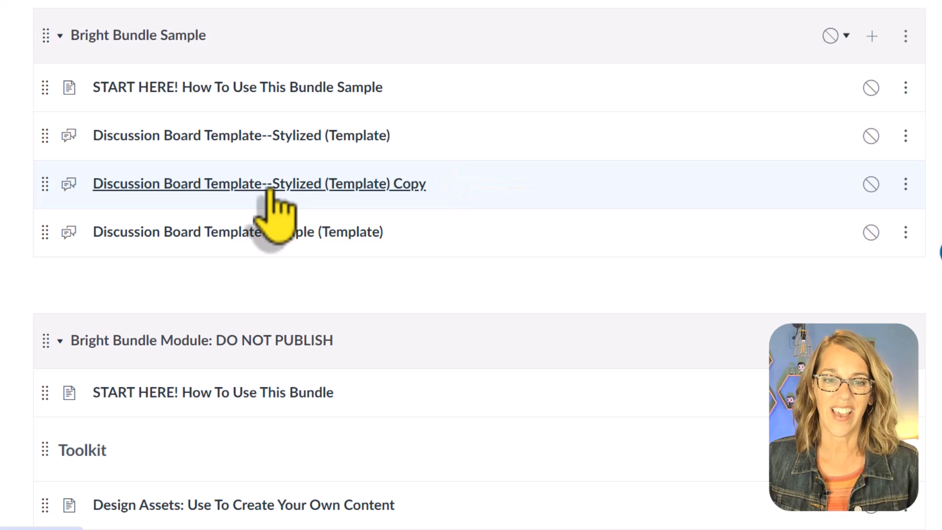
left_click(270, 191)
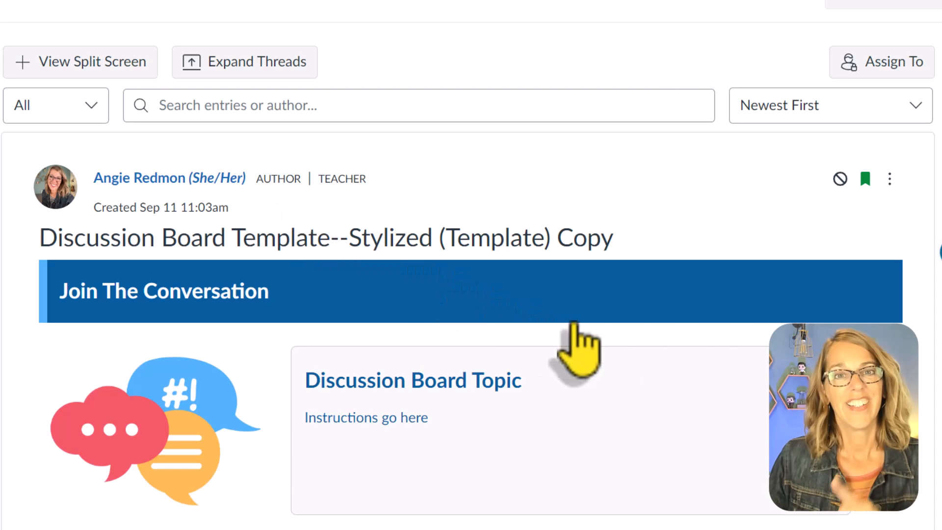
- Edit the copied discussion and change its topic title to "Week 2 Discussion"
left_click(889, 179)
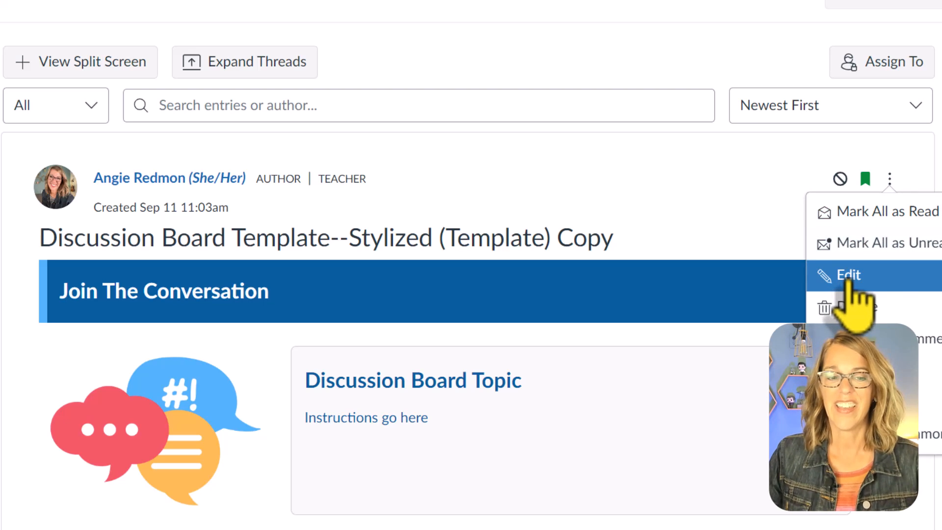
left_click(849, 276)
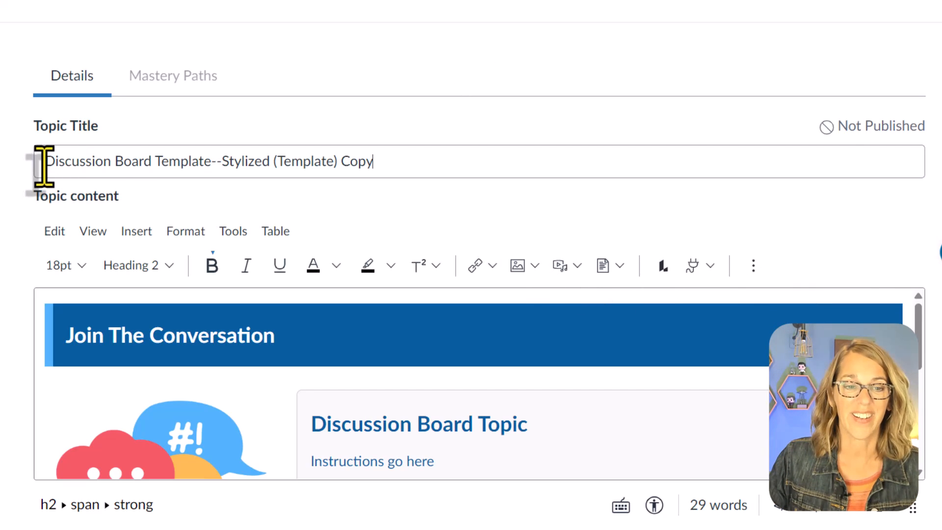
left_click_drag(44, 167, 377, 176)
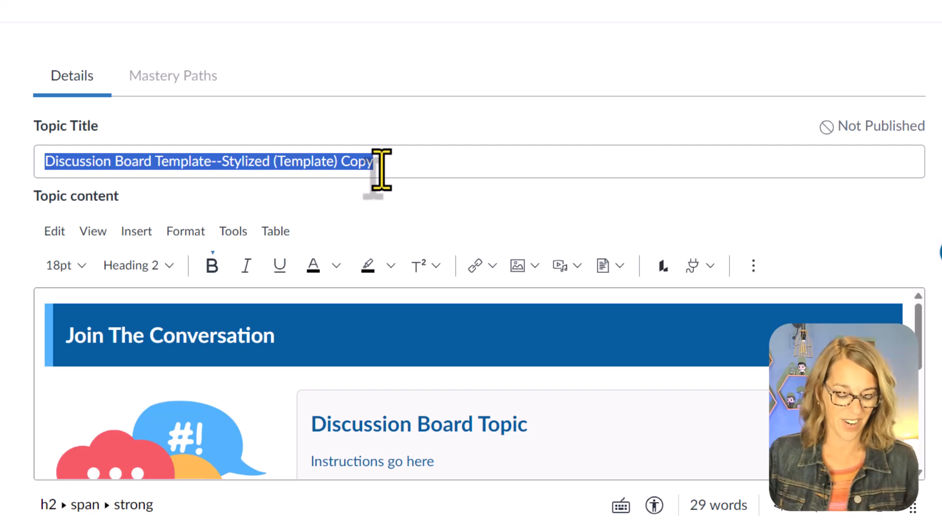
type("Week 2 Discussion")
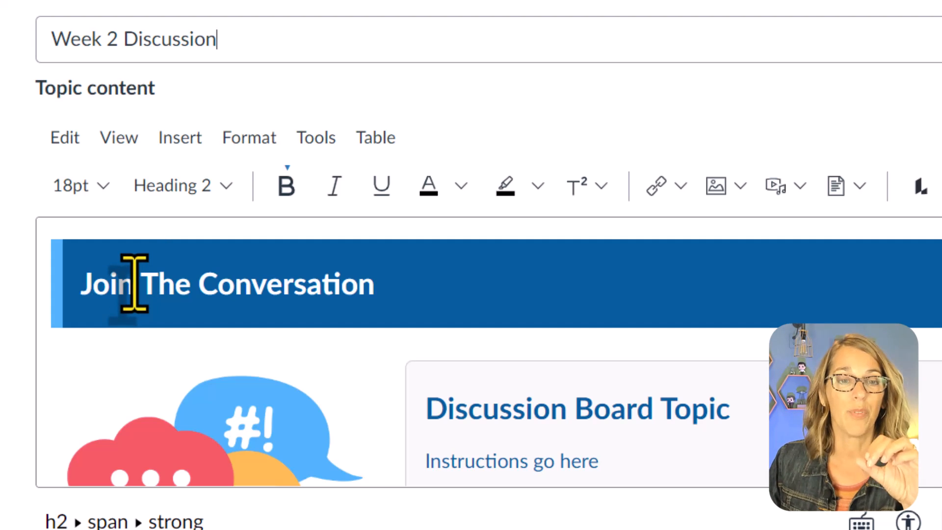
- Replace the blue banner's heading text with "Using AI In This Course"
left_click_drag(90, 289, 375, 303)
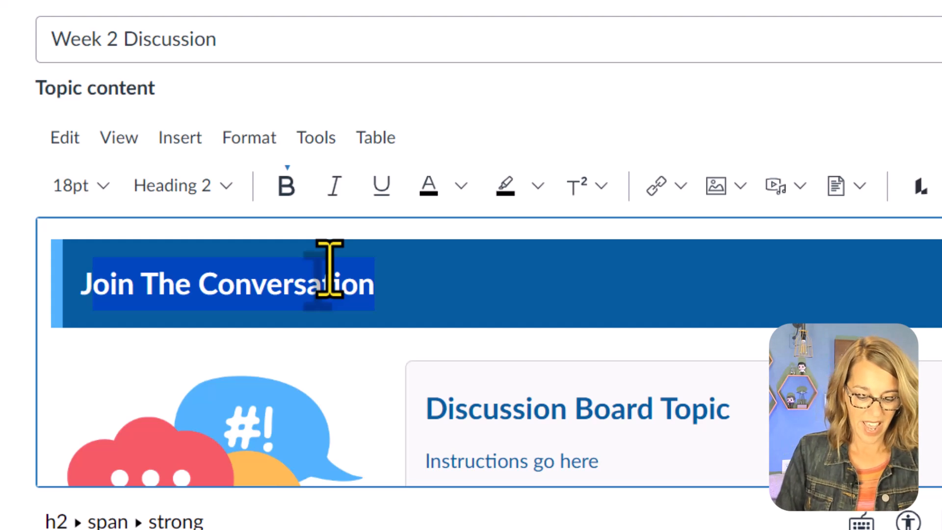
type("Using AI In This Course")
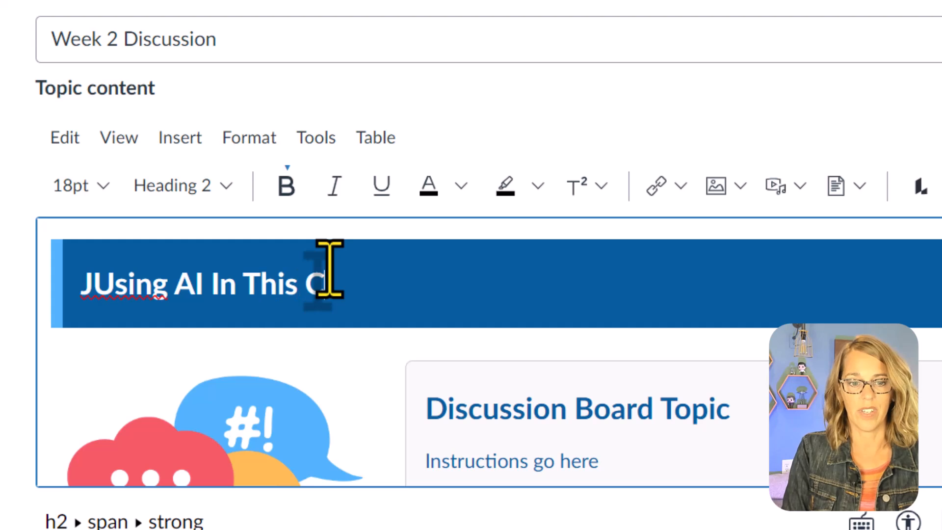
left_click(90, 294)
key("BackSpace")
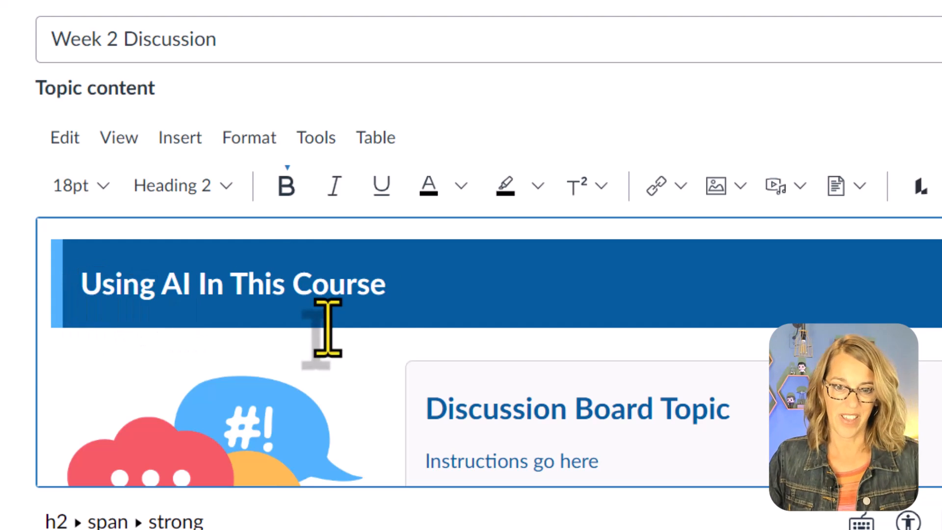
- Replace the "Discussion Board Topic" heading in the content box with "What is the proper use of AI in class?"
scroll(564, 394, "down", 5)
scroll(675, 345, "up", 2)
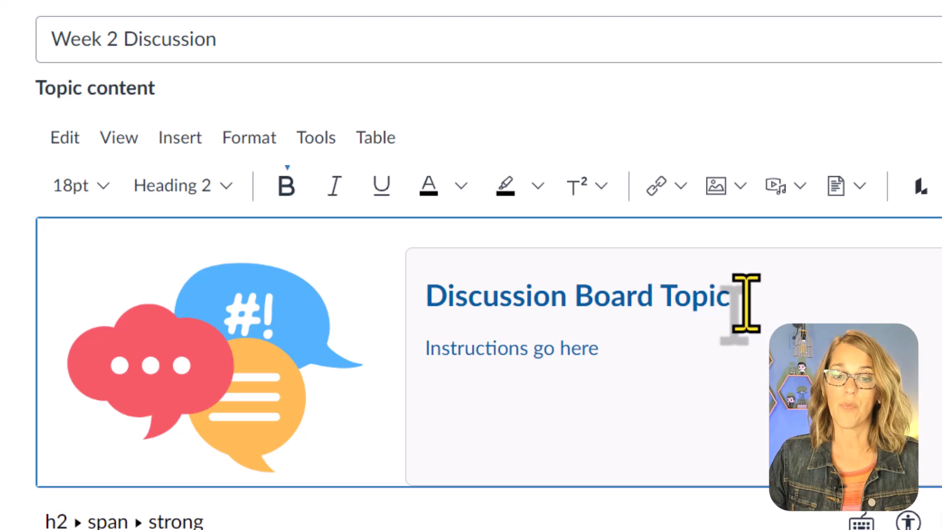
left_click_drag(738, 300, 399, 284)
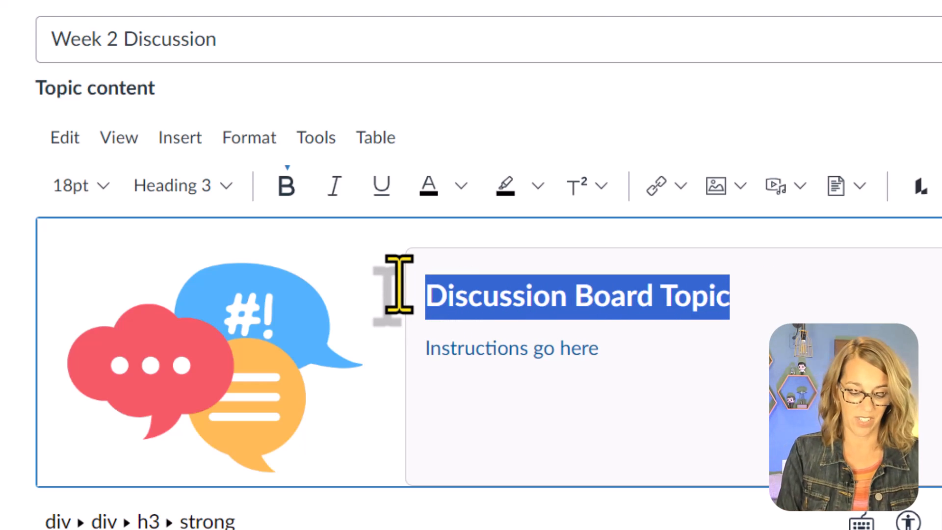
type("What is the proper use")
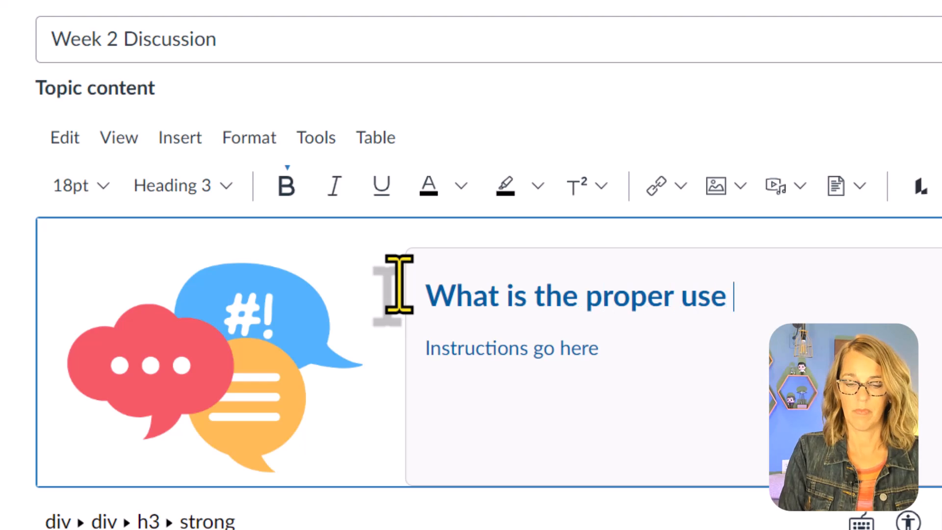
type(" of AI in class?")
- Add the line "Be sure to include the following:" between the speech-bubble image and the blue divider
left_click_drag(422, 350, 674, 397)
scroll(675, 391, "down", 1)
left_click(578, 372)
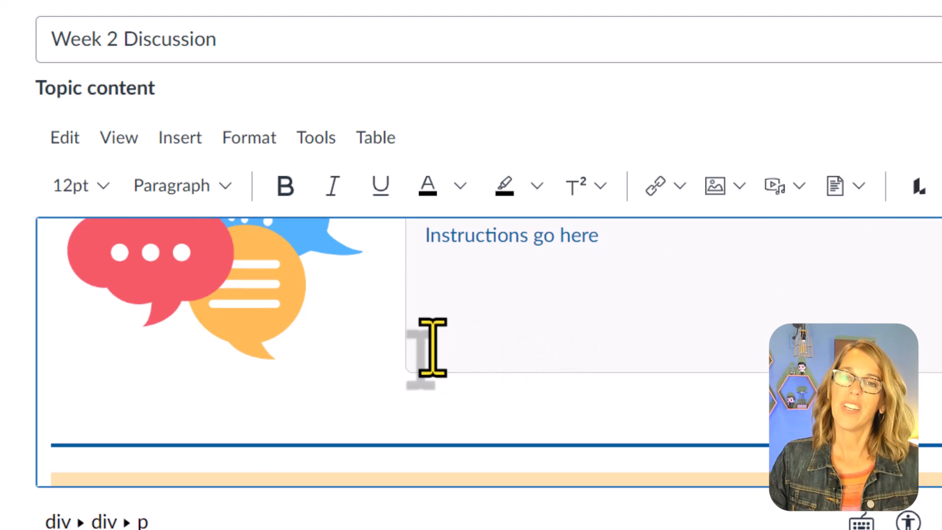
left_click(95, 399)
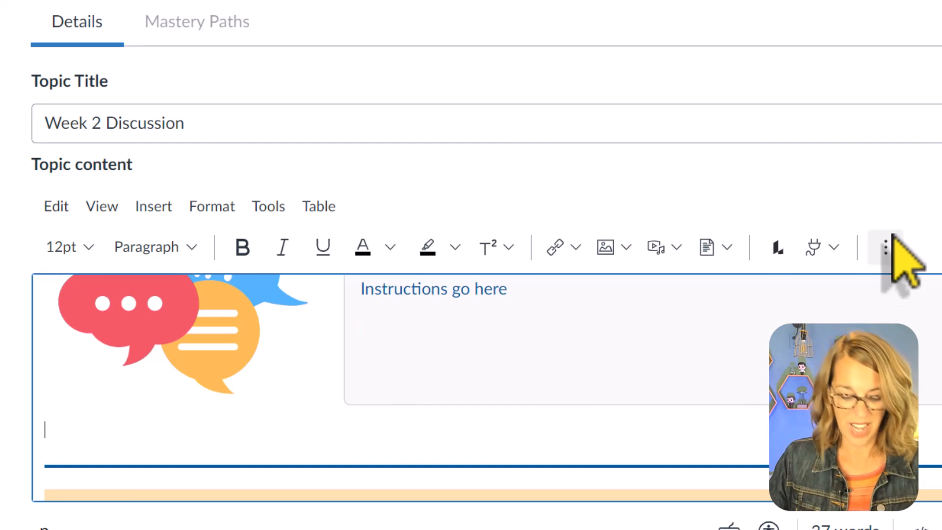
type("Be sure to include the ")
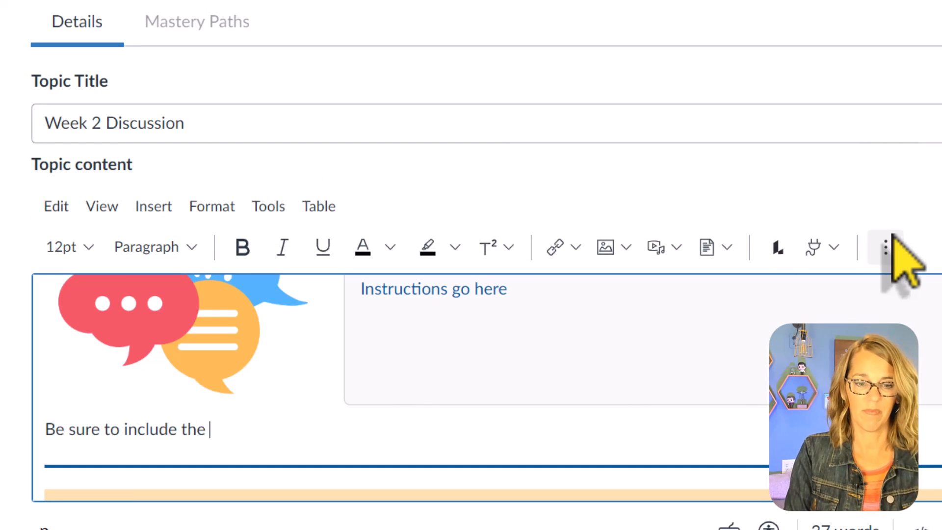
type("following:")
key("Return")
- Start a bulleted list under the new line with "What is your opinion of AI usage in class?"
left_click(886, 247)
left_click(103, 289)
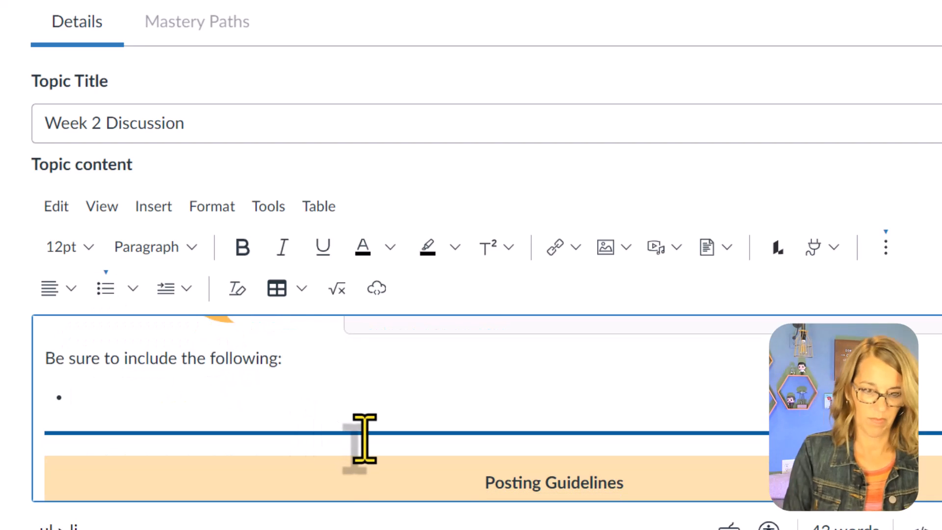
type("What is your opinion of AI usage in class?")
key("Return")
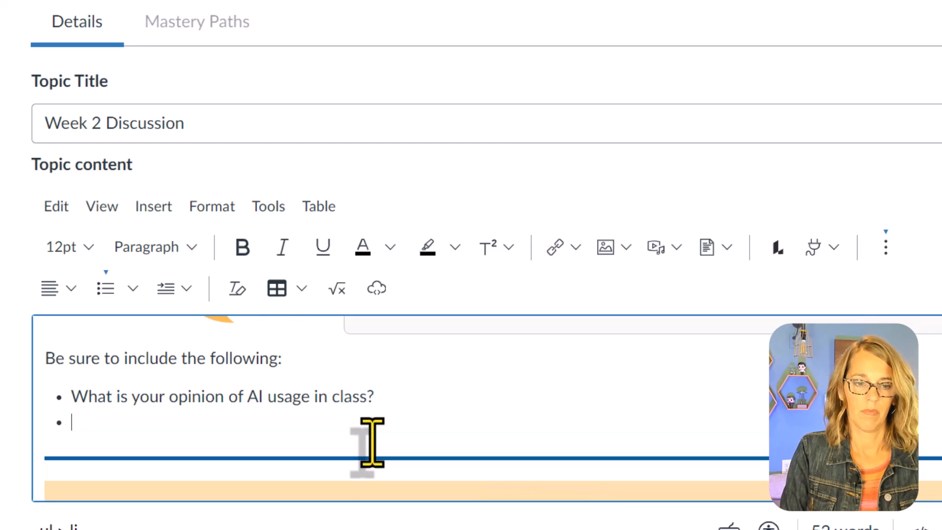
- Add the bullets "What are good uses of AI for learning?" and "What are the downsides of AI for learning?"
type("What are good uses of AI for learning?")
key("Return")
type("What are the downsi")
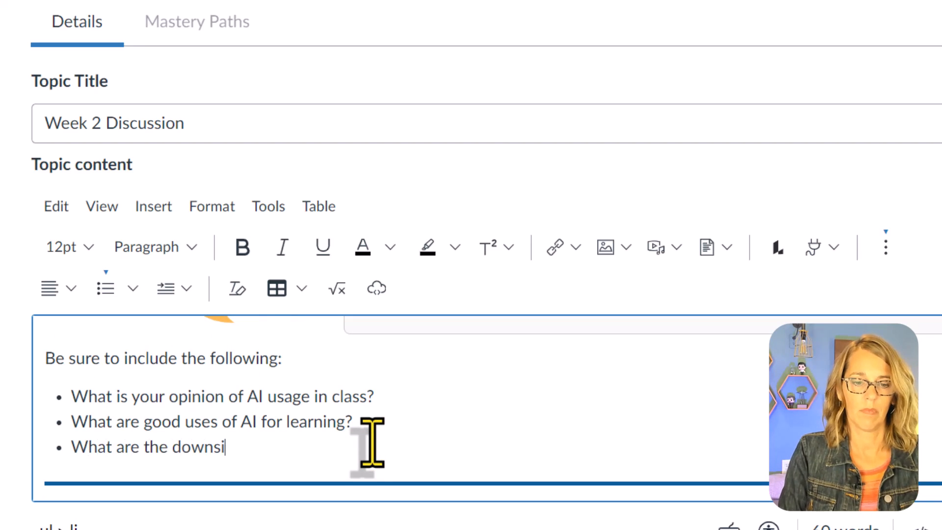
type("des of AI for learning?")
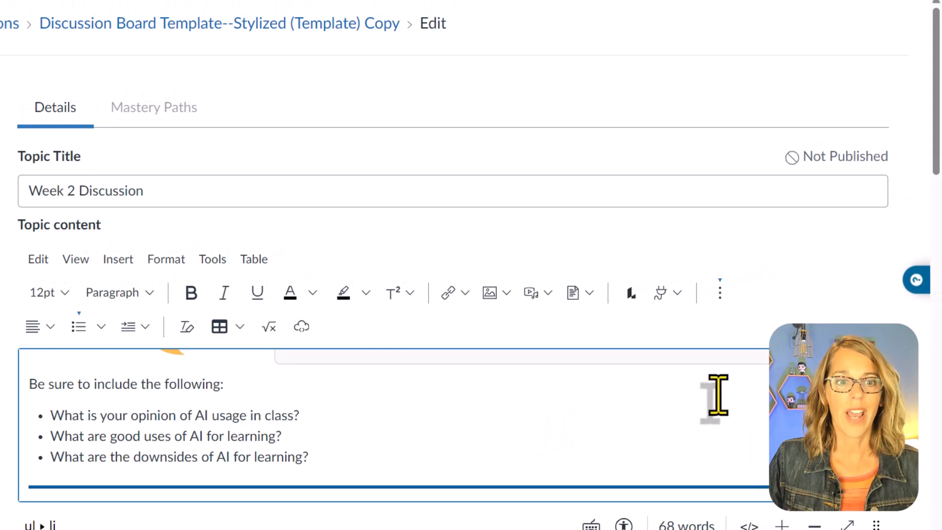
- Enlarge the topic content editor vertically and place the cursor on the empty line below the Posting Guidelines box
left_click_drag(936, 169, 936, 227)
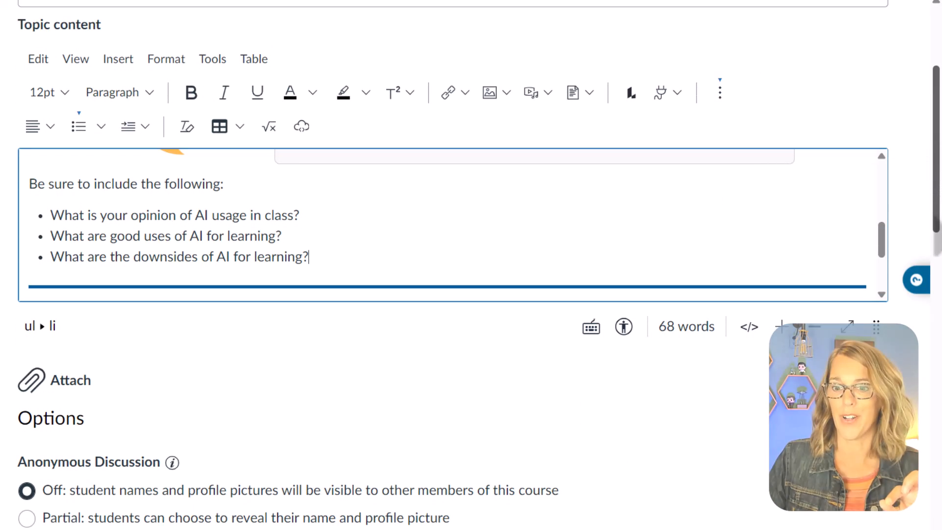
left_click(876, 325)
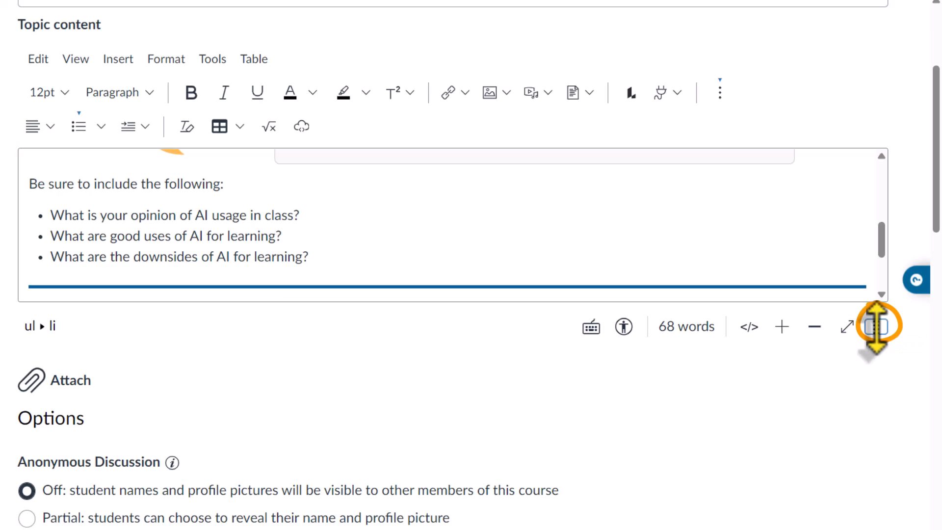
left_click_drag(876, 326, 904, 467)
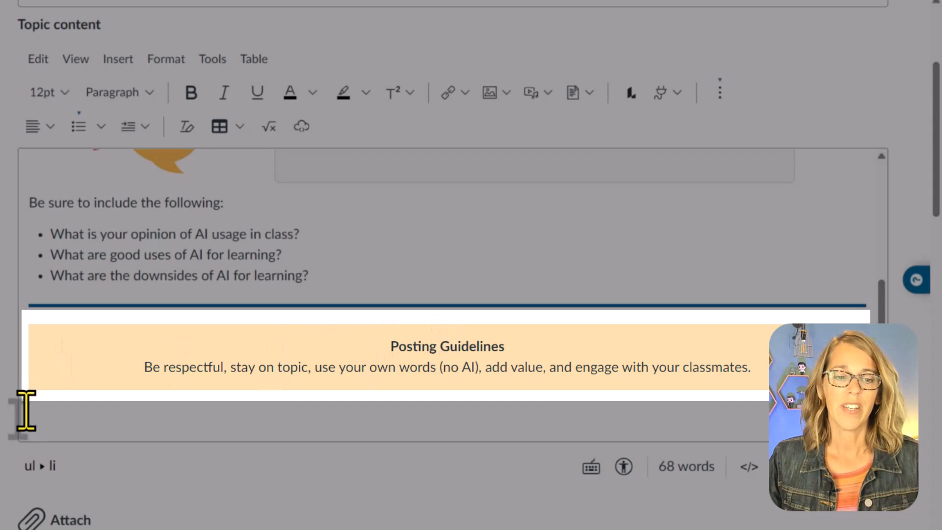
left_click(26, 409)
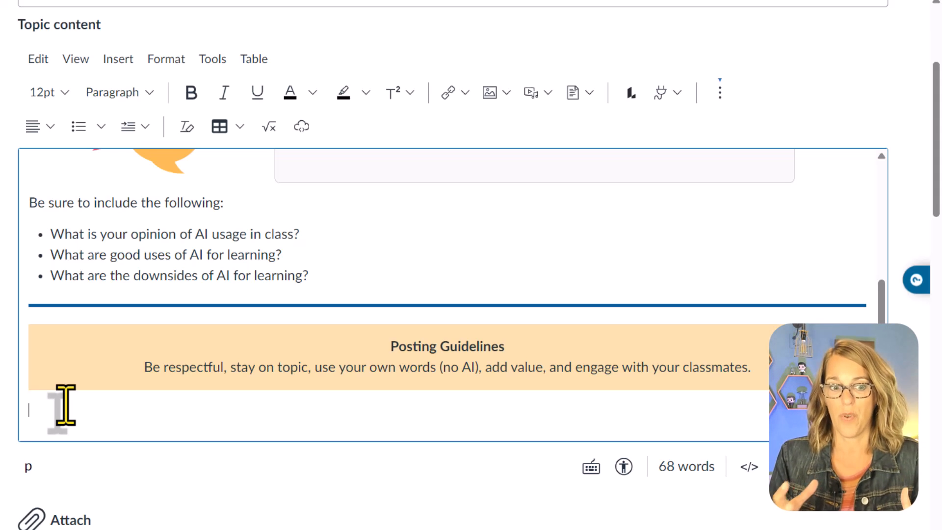
- Make the discussion graded, leave the remaining settings as they are, and save it without publishing
scroll(431, 339, "down", 6)
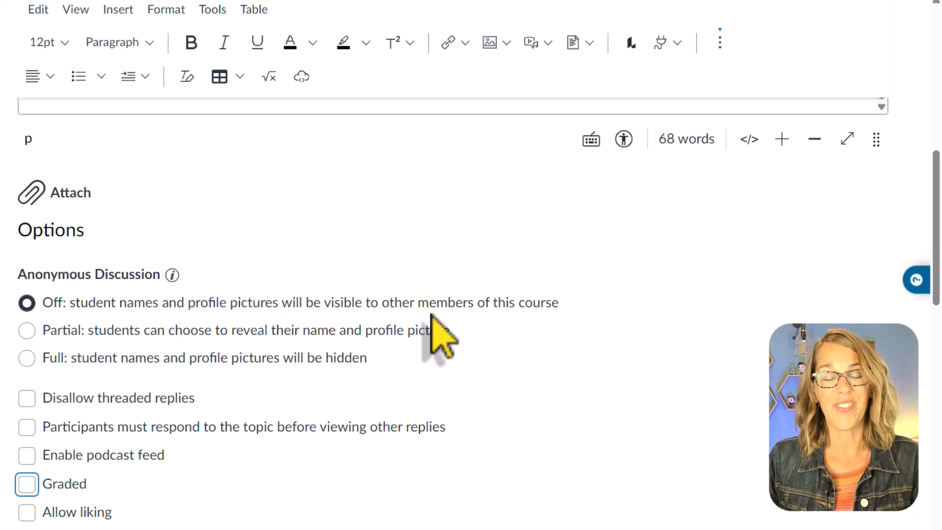
scroll(392, 355, "down", 3)
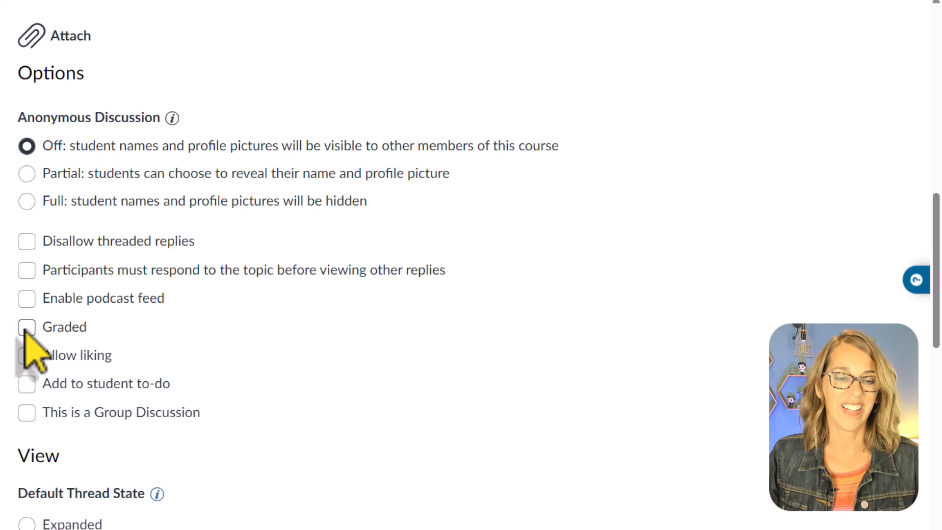
left_click(26, 328)
scroll(314, 338, "down", 9)
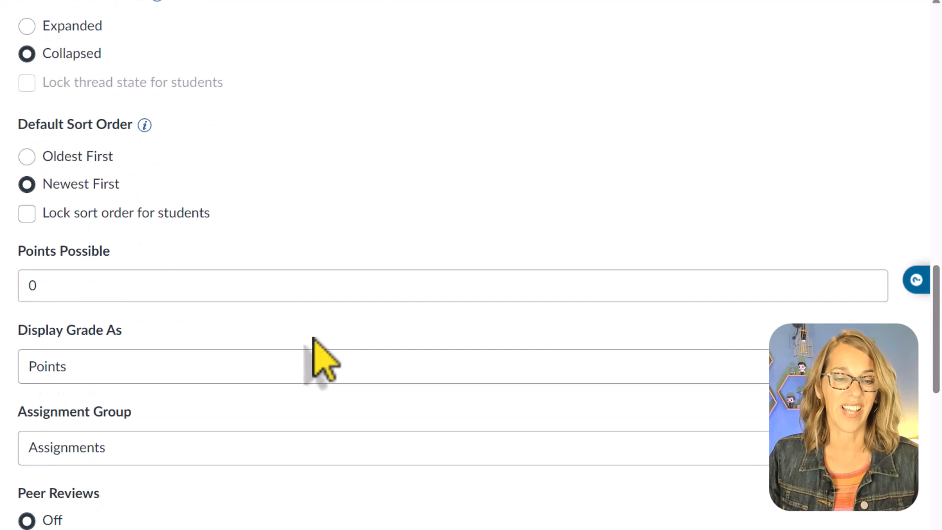
scroll(464, 290, "down", 8)
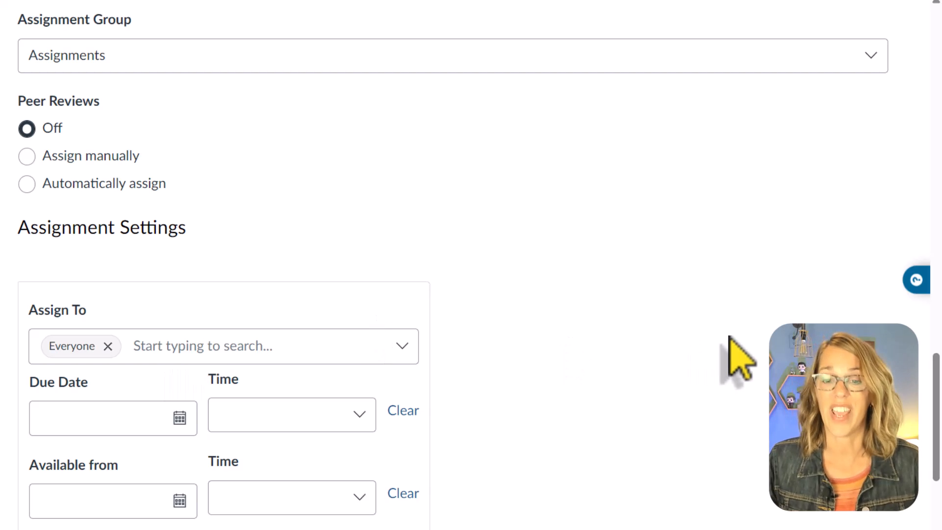
scroll(729, 337, "down", 6)
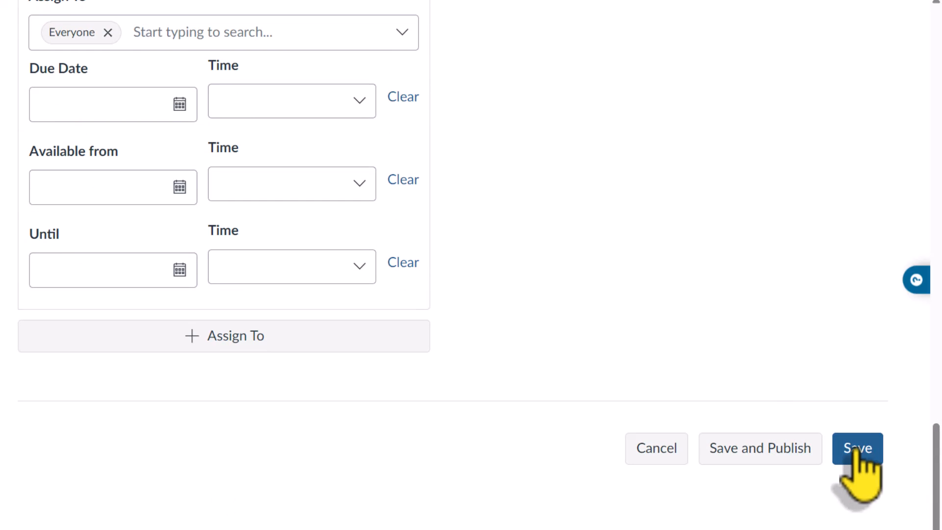
left_click(856, 449)
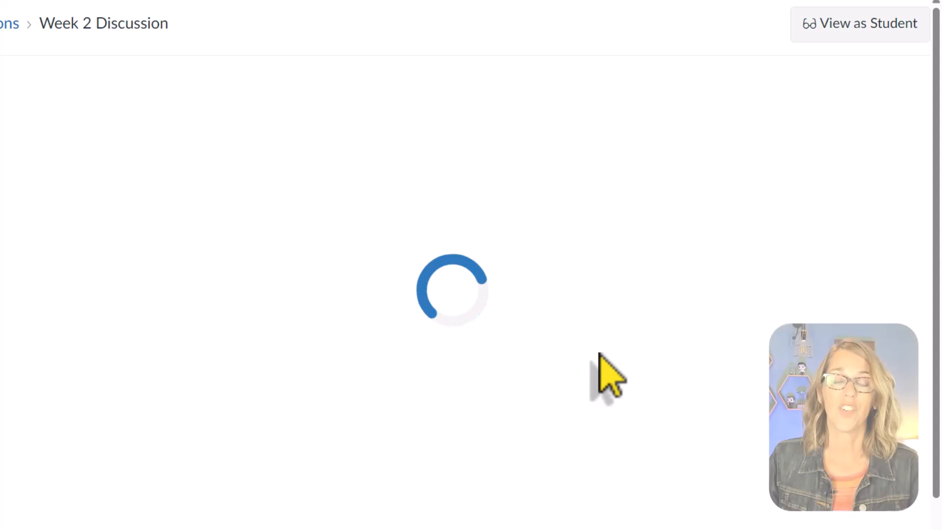
- Review the saved Week 2 Discussion from its heading banner down to the Posting Guidelines box
scroll(621, 379, "down", 5)
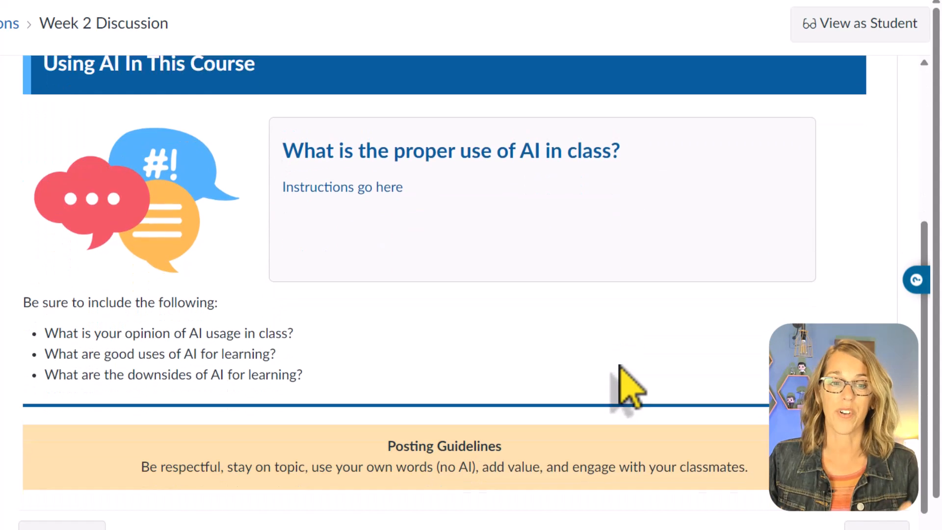
scroll(630, 387, "down", 1)
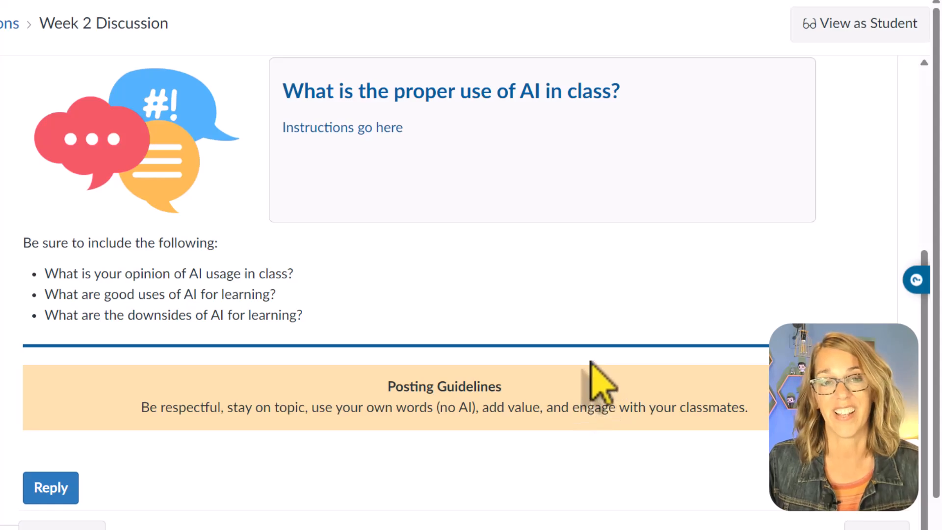
scroll(593, 369, "up", 2)
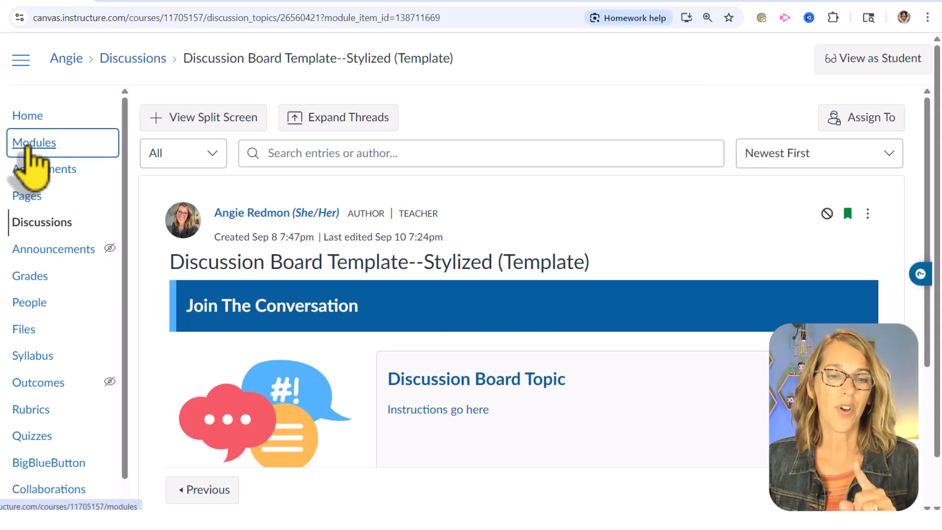
- In the course modules, move Week 2 Discussion below Discussion Board Template--Simple in the Bright Bundle Sample module
left_click(31, 145)
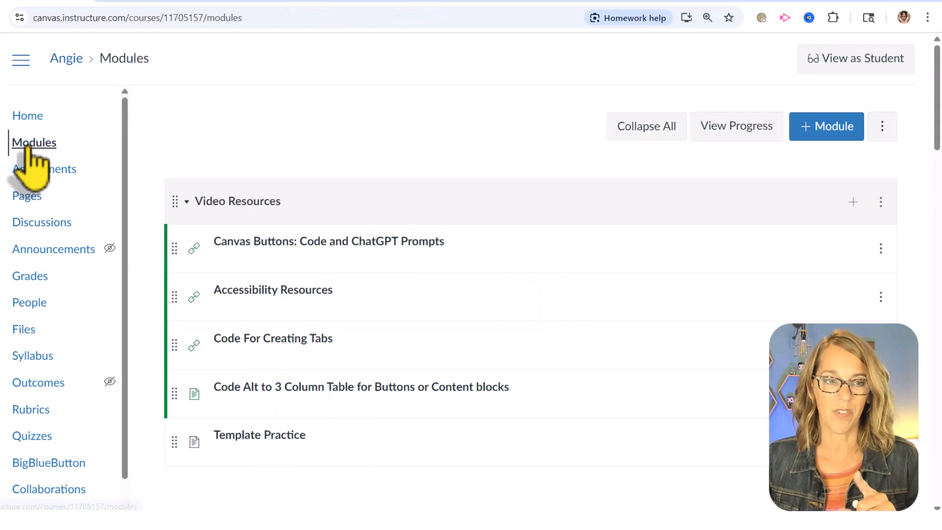
scroll(473, 339, "down", 3)
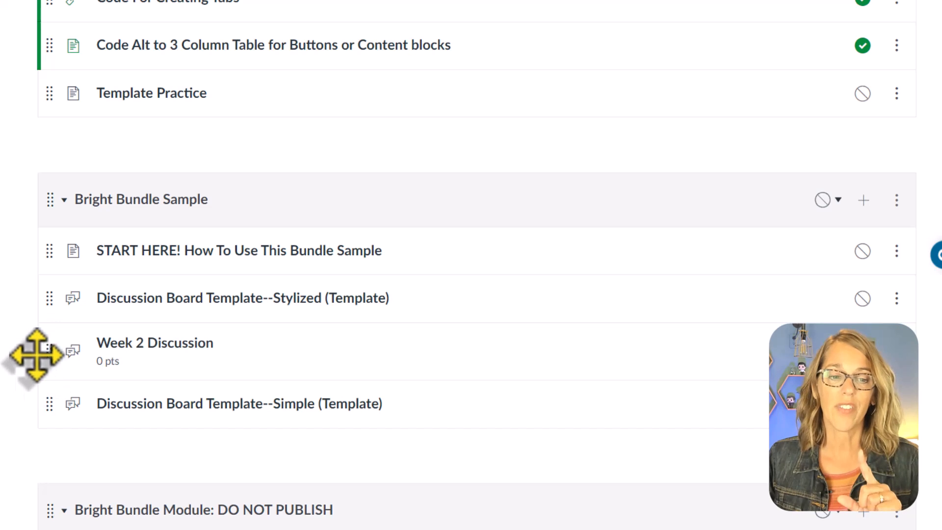
left_click_drag(44, 354, 69, 409)
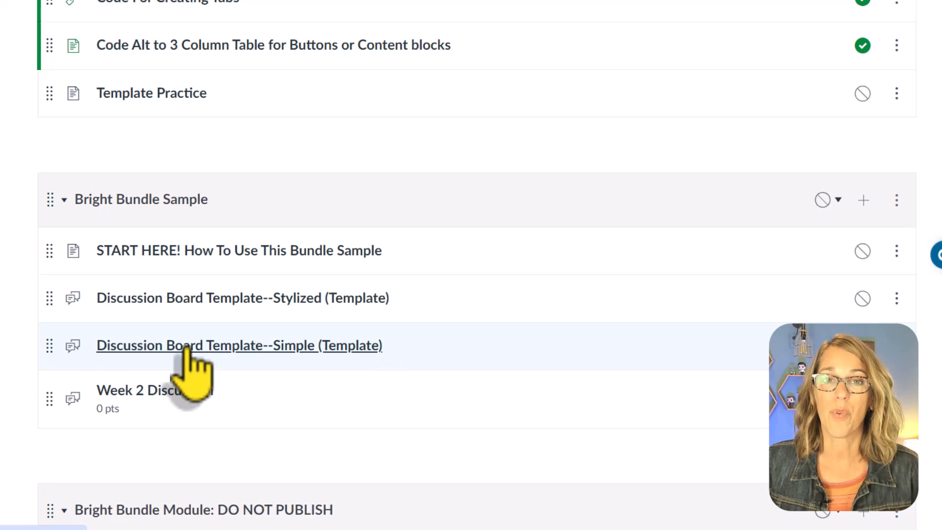
- Look through the toolkit pages and the stylized and simple templates in the Bright Bundle module marked DO NOT PUBLISH
left_click(192, 346)
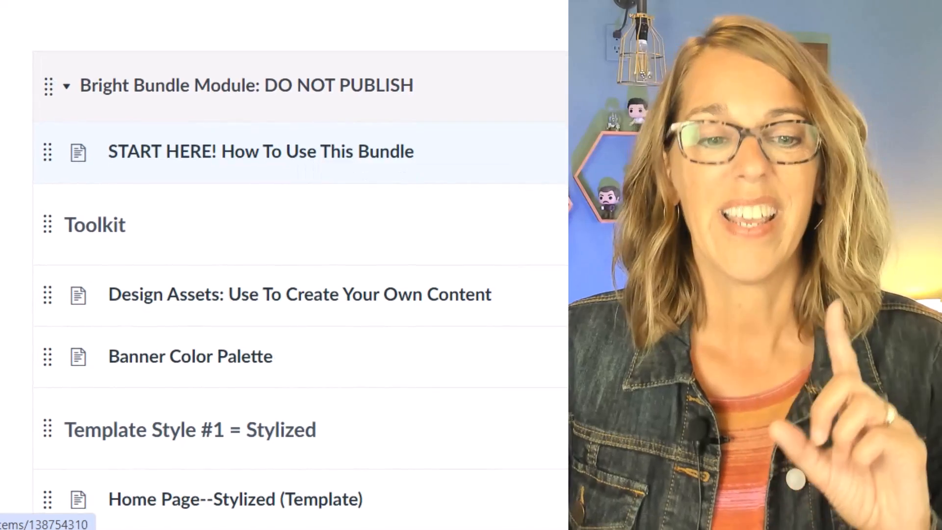
scroll(301, 275, "down", 2)
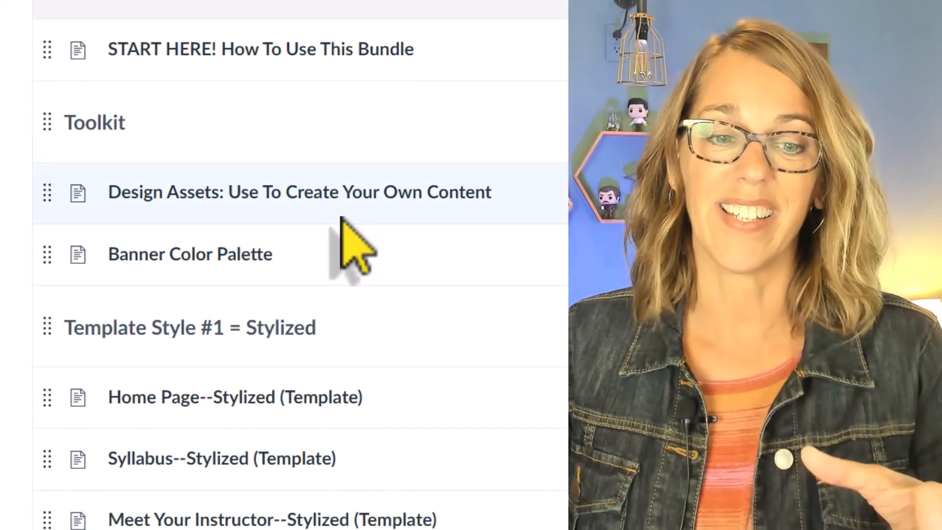
scroll(342, 218, "down", 4)
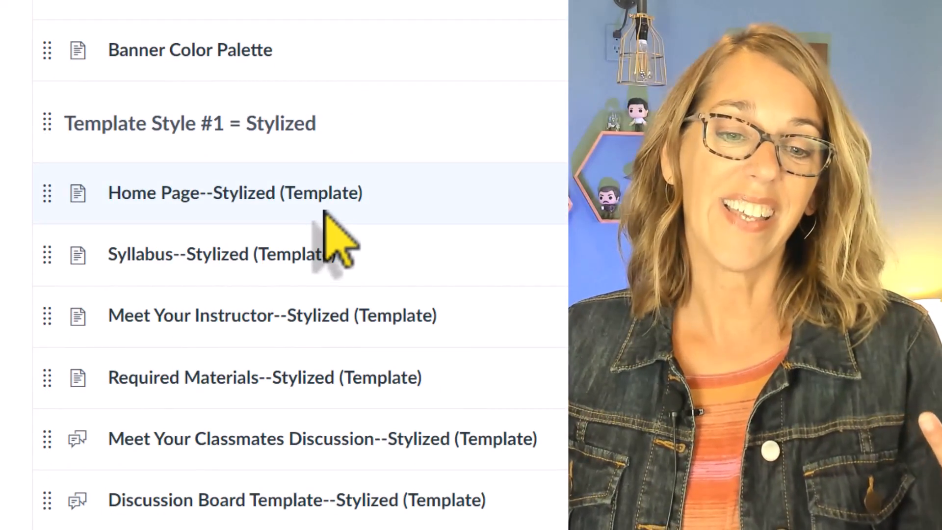
scroll(346, 261, "down", 4)
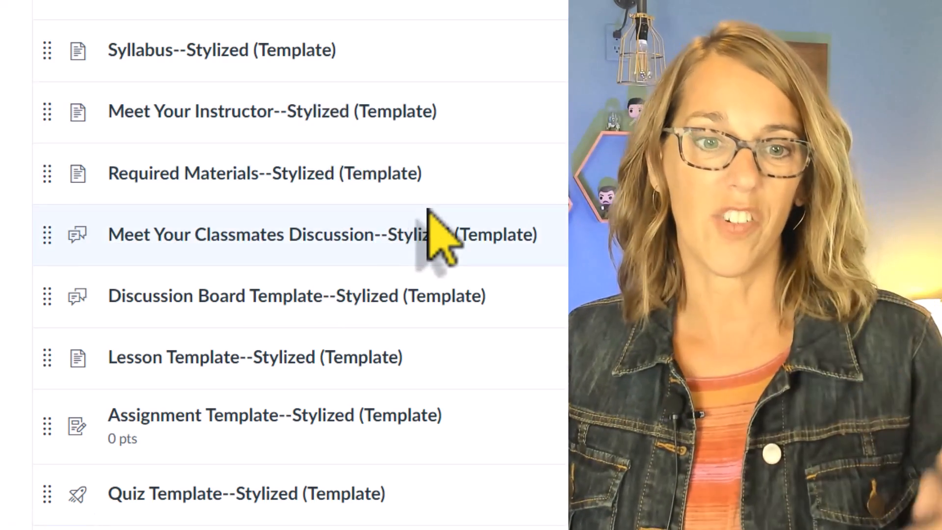
scroll(431, 221, "down", 7)
scroll(431, 220, "down", 3)
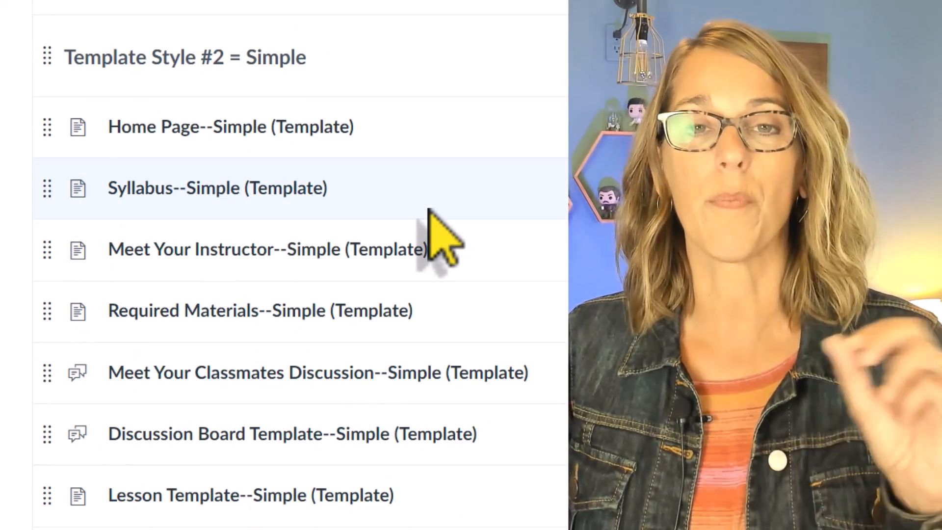
scroll(429, 209, "up", 12)
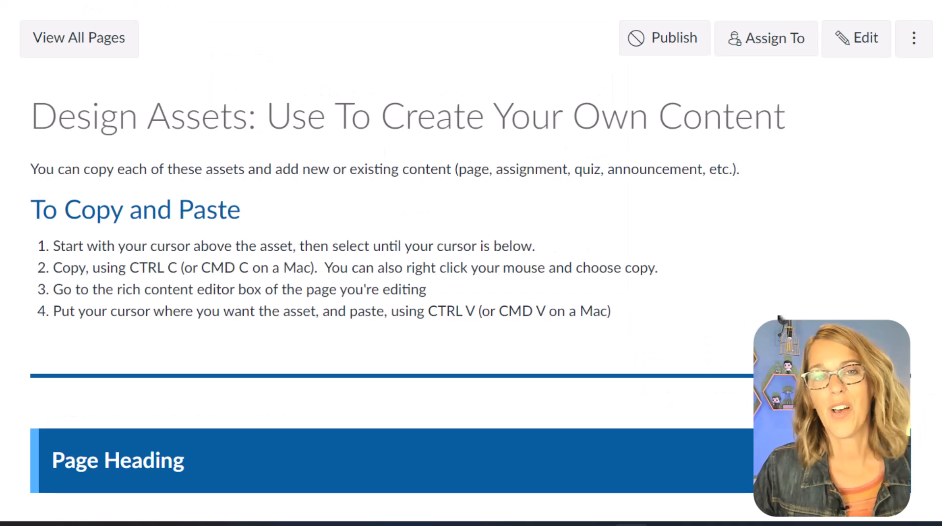
- Look through the copyable headings, note boxes and images on the design assets page, and continue to the Banner Color Palette page
scroll(780, 317, "down", 8)
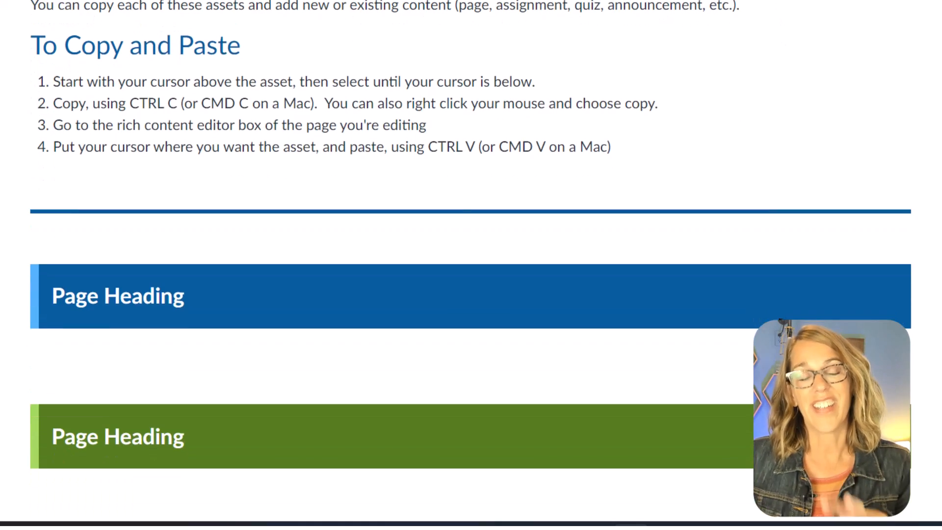
scroll(469, 261, "down", 4)
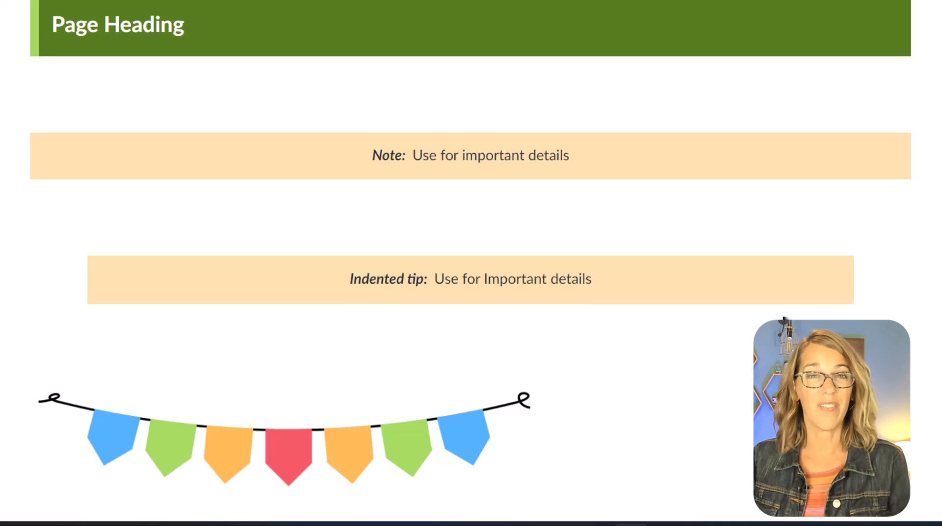
scroll(470, 264, "down", 20)
scroll(470, 265, "down", 6)
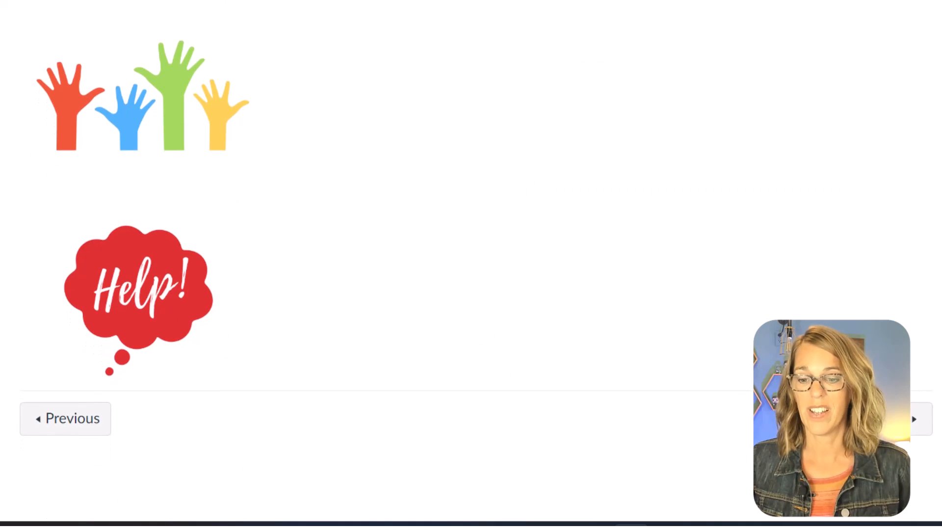
left_click(915, 431)
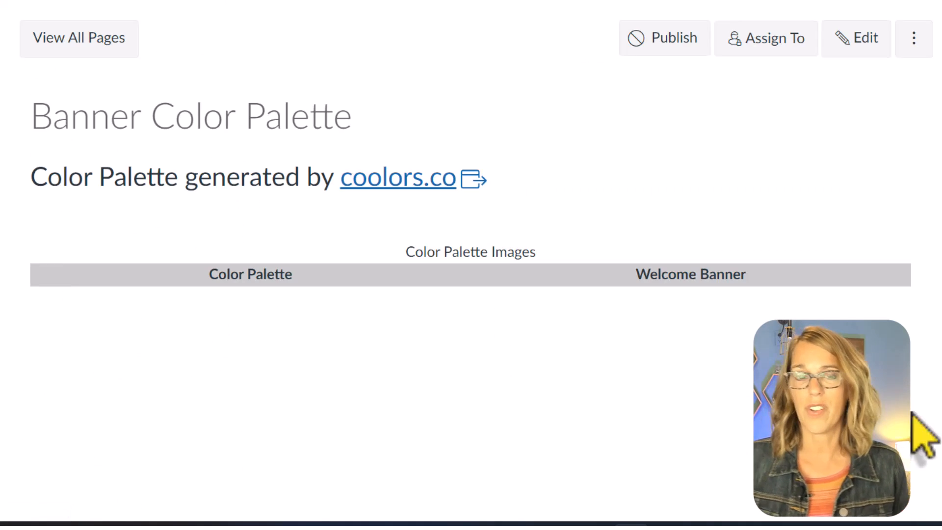